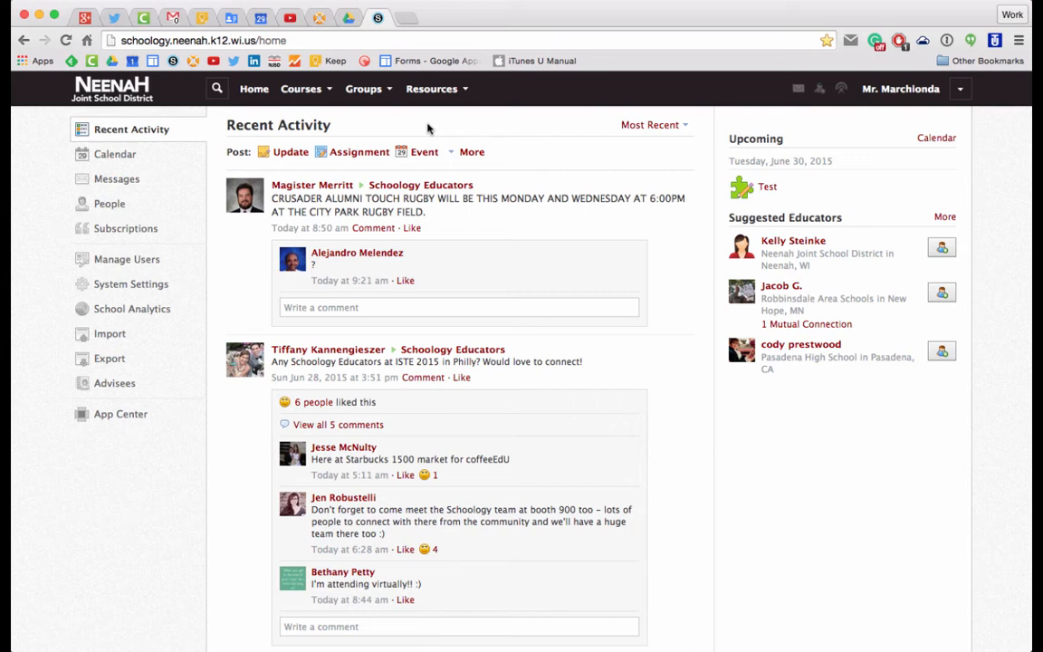
Step: Open the Test Section 1 course from the list of courses
scroll(303, 97, down, 1)
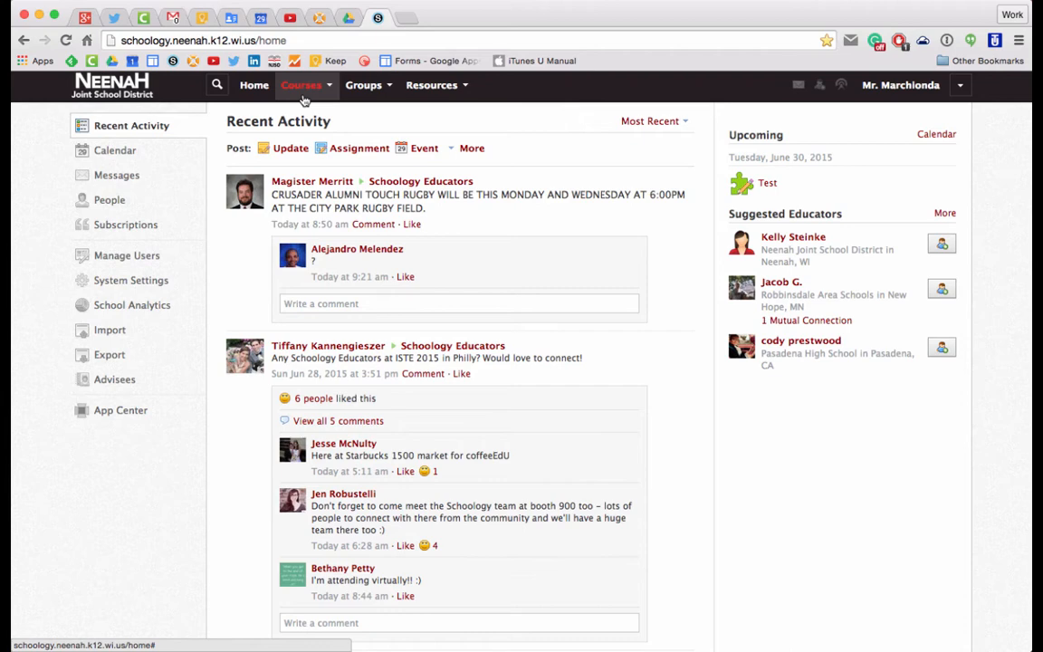
click(302, 88)
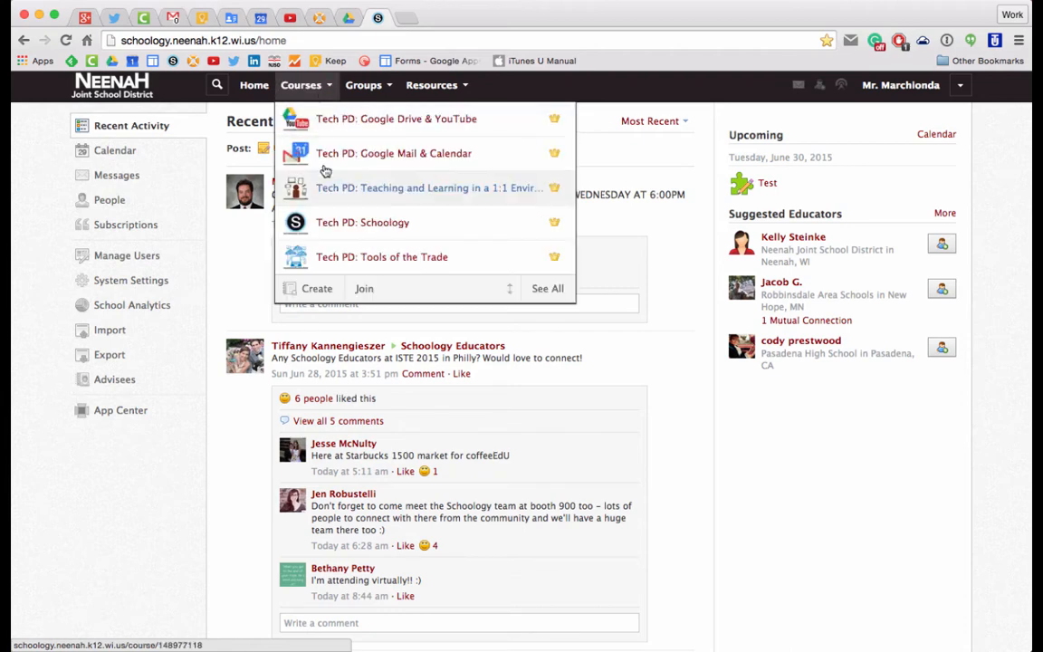
scroll(316, 190, down, 4)
click(360, 240)
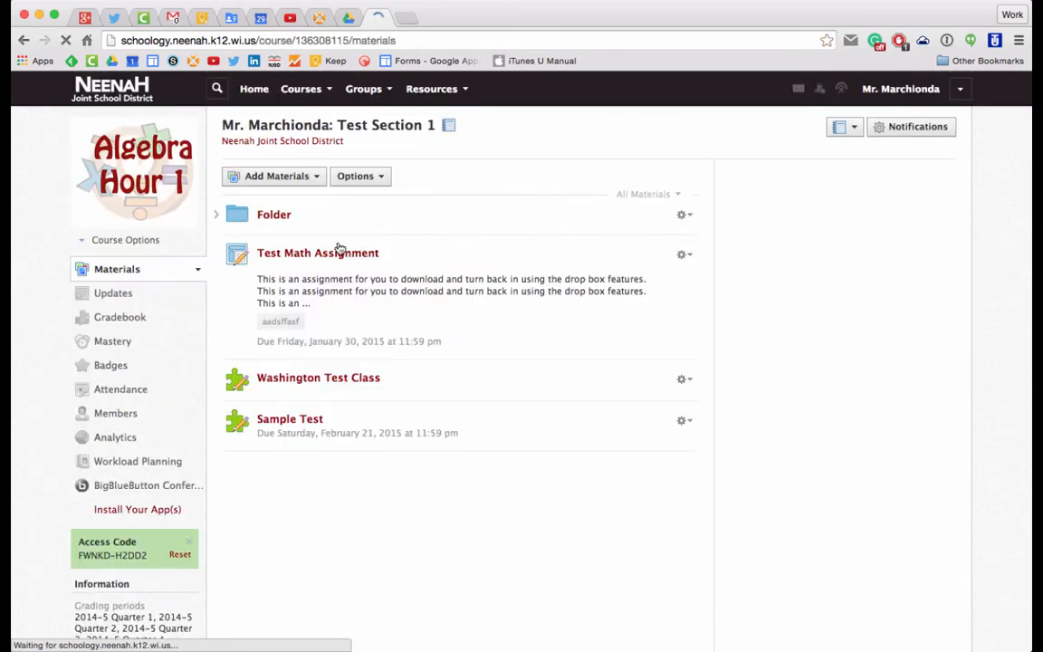
Step: Start a new discussion in the course materials, titled "Title", with placeholder text as its description
click(316, 177)
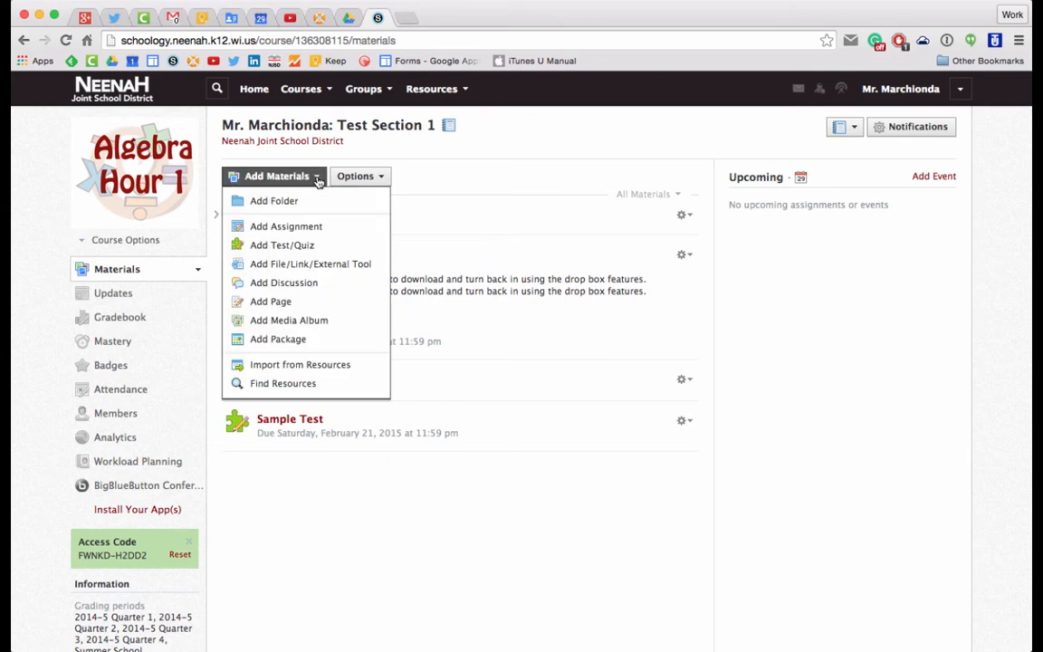
click(292, 283)
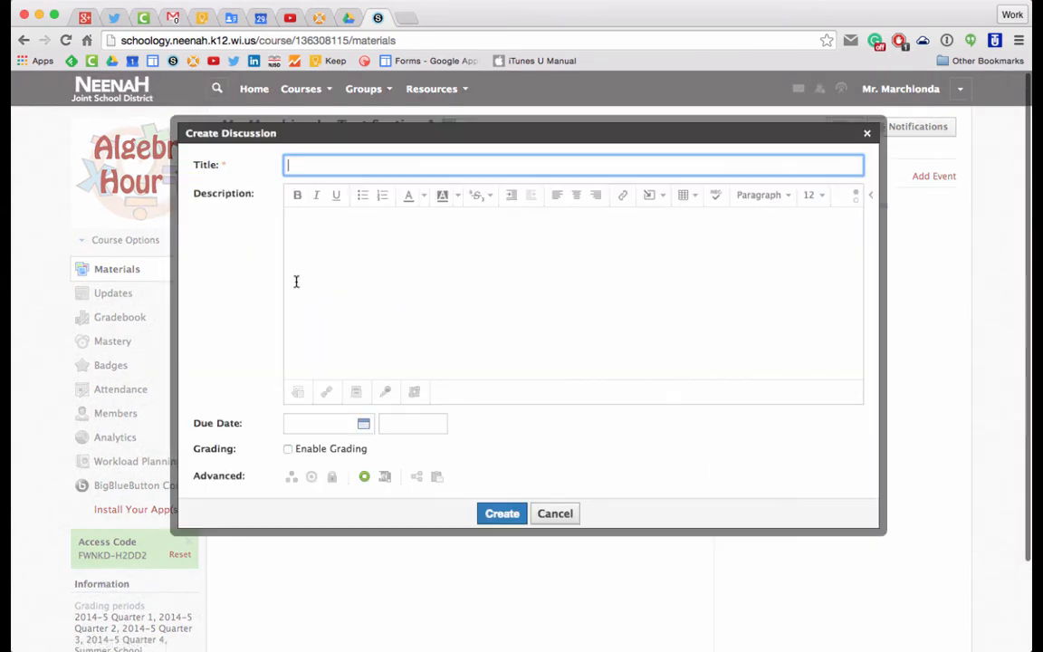
text(Title)
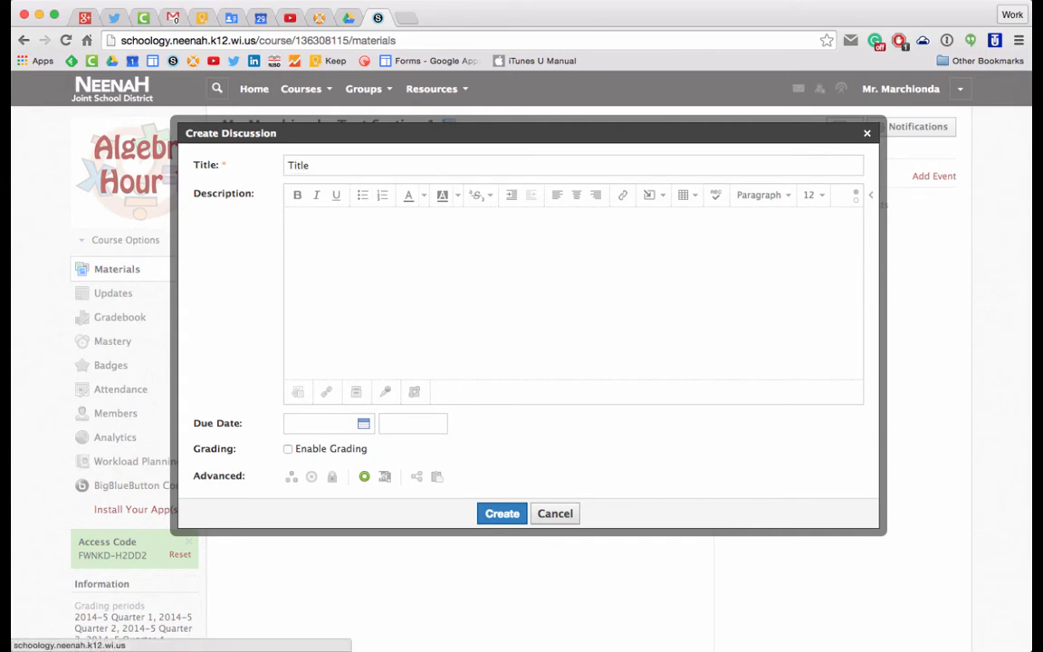
click(337, 268)
text(adslkfj;ads)
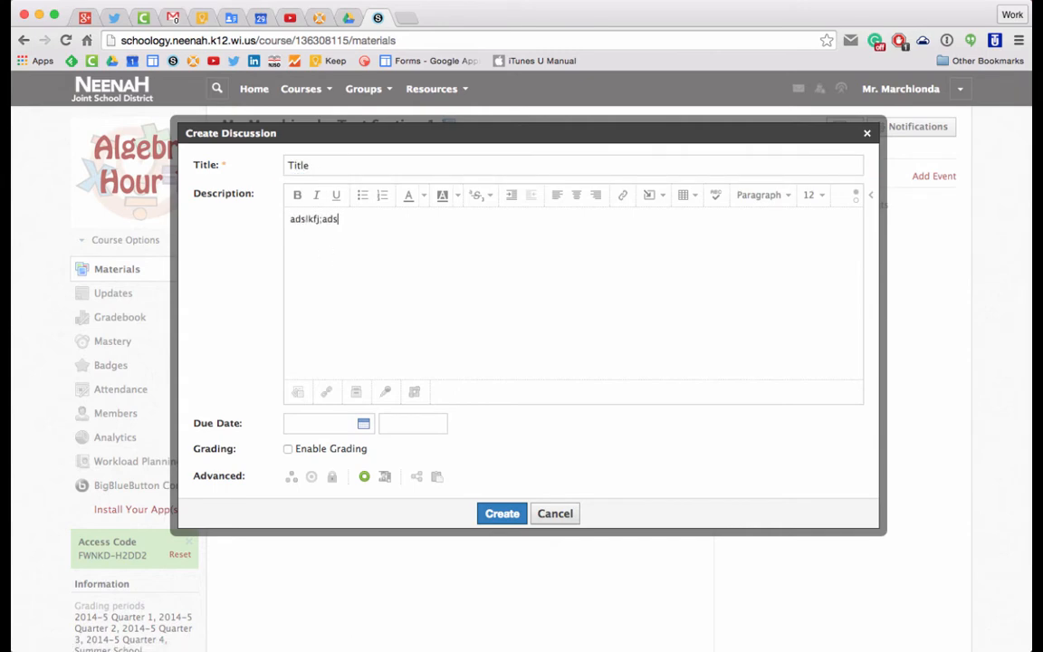
text(jfa;sd f;ksdf ;aosdjf a;skldf jaosdfj oisaj fioqe pjwf)
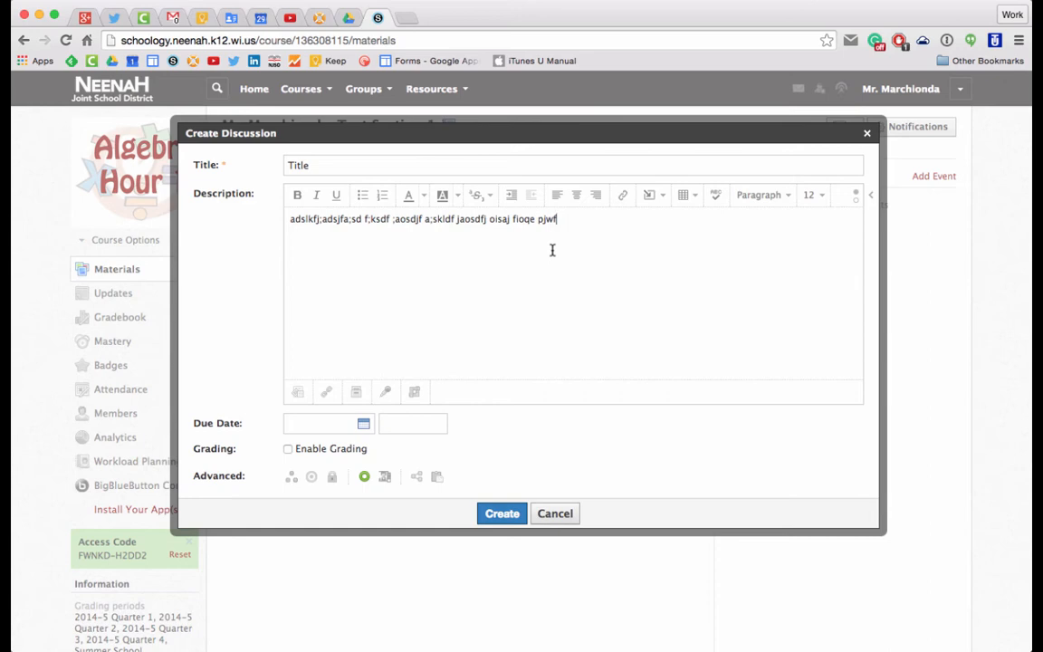
Step: Set the discussion's due date to July 4, 2015 at 11:59PM
click(363, 425)
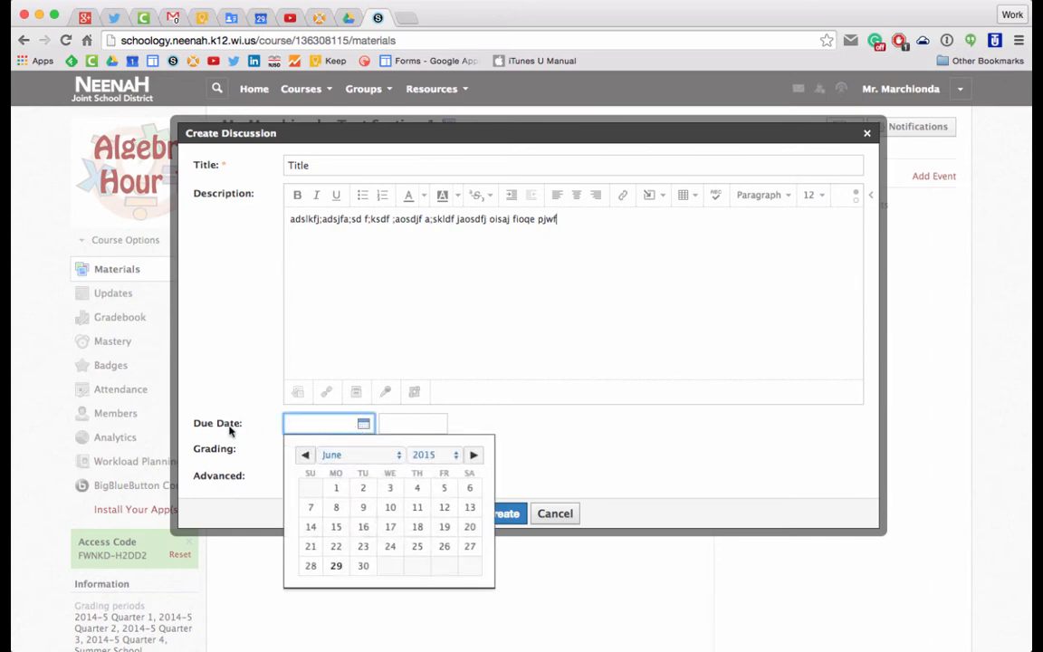
click(475, 458)
click(476, 458)
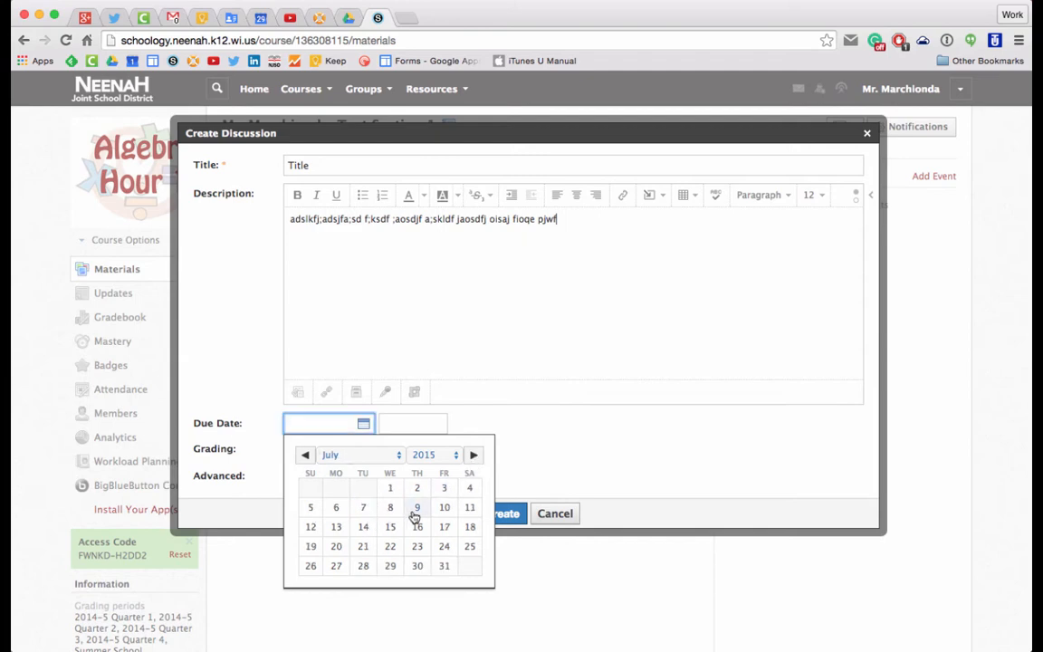
click(467, 488)
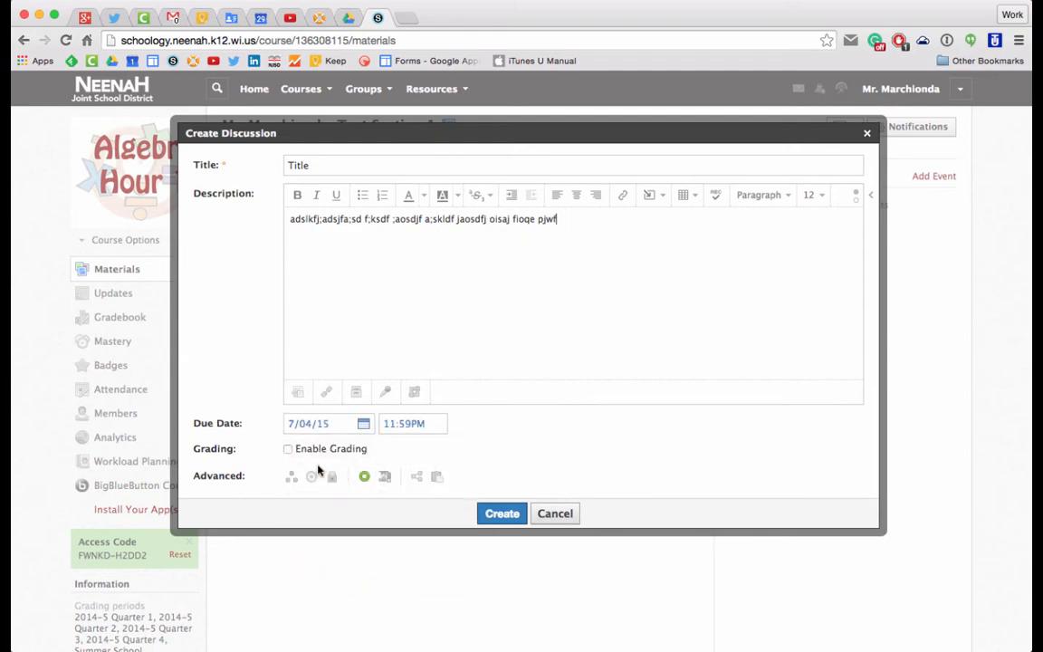
Step: Enable grading for the discussion and make it worth 10 points
click(288, 448)
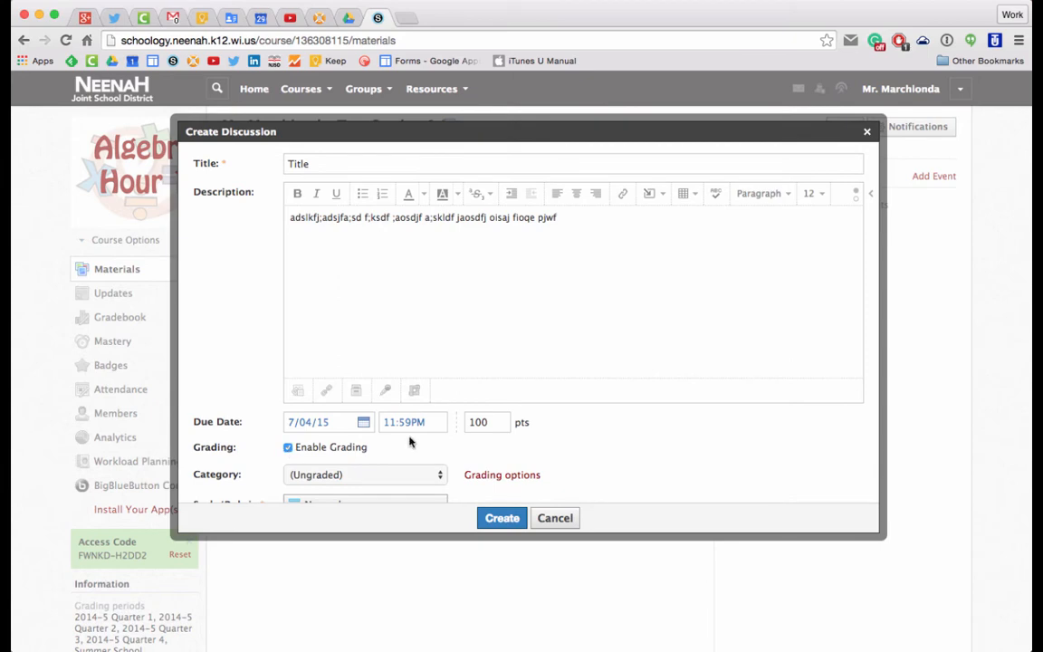
double_click(479, 421)
text(1)
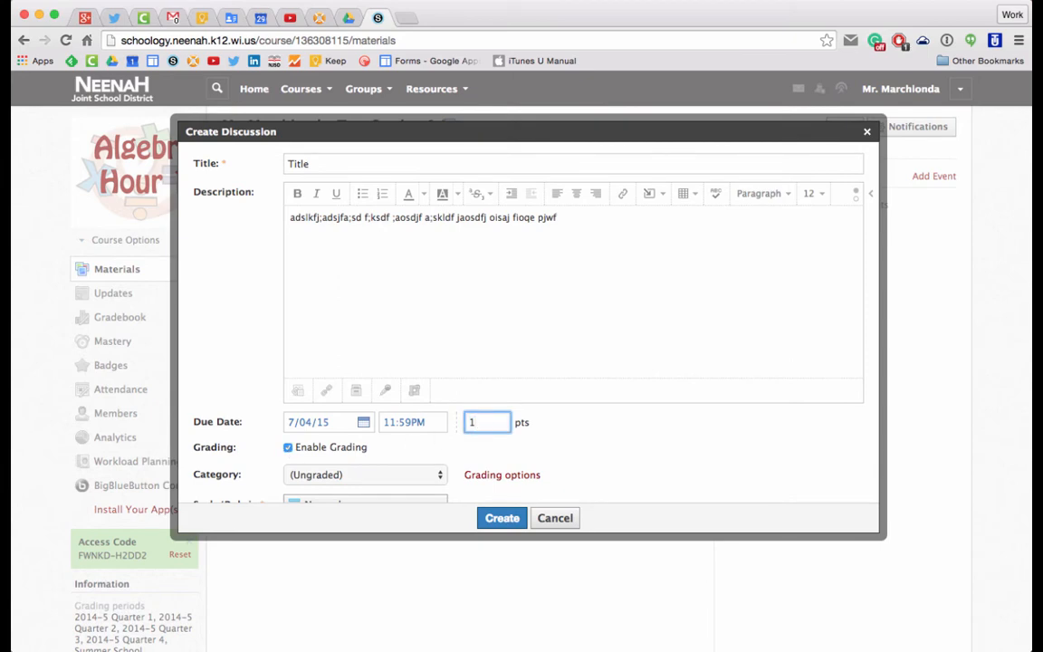
text(0)
click(517, 433)
Step: Create a new grading category named Class Participation for the discussion
scroll(483, 437, down, 5)
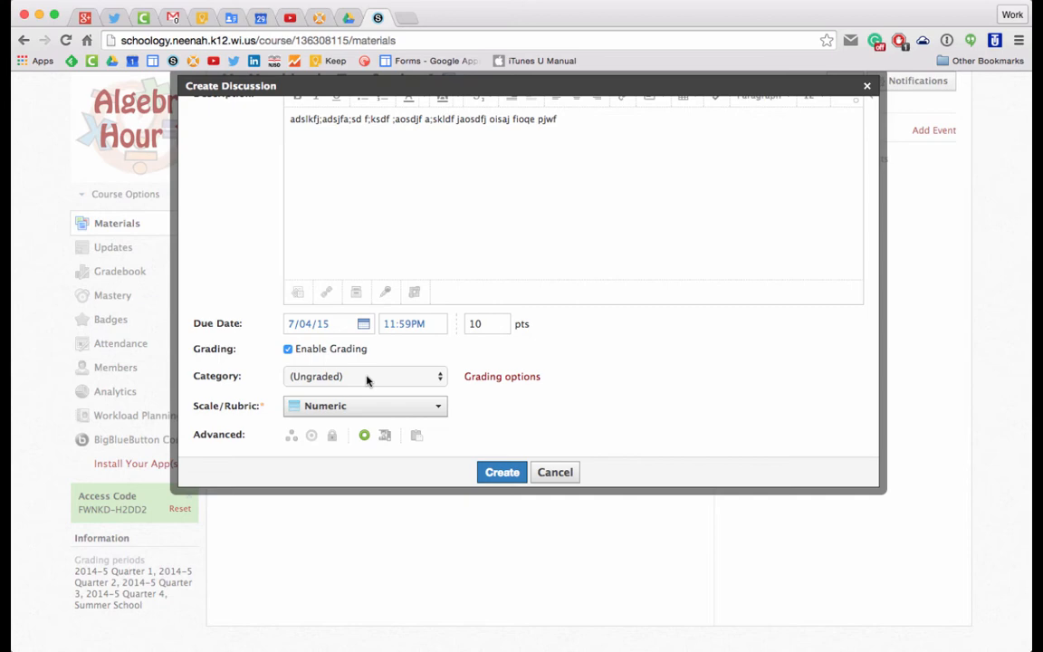
click(369, 380)
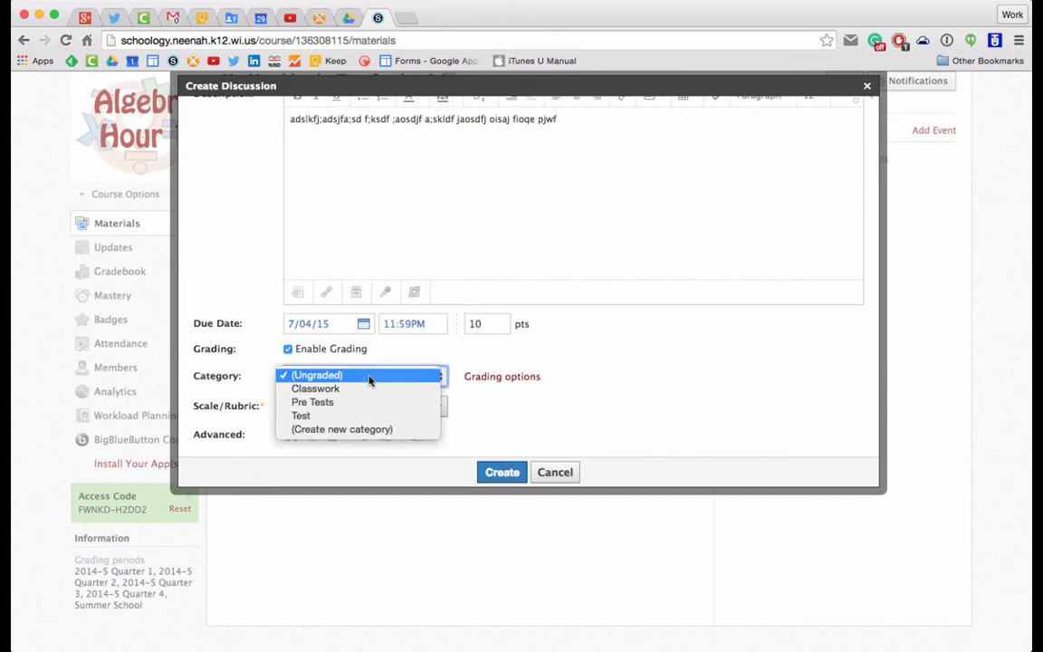
click(362, 428)
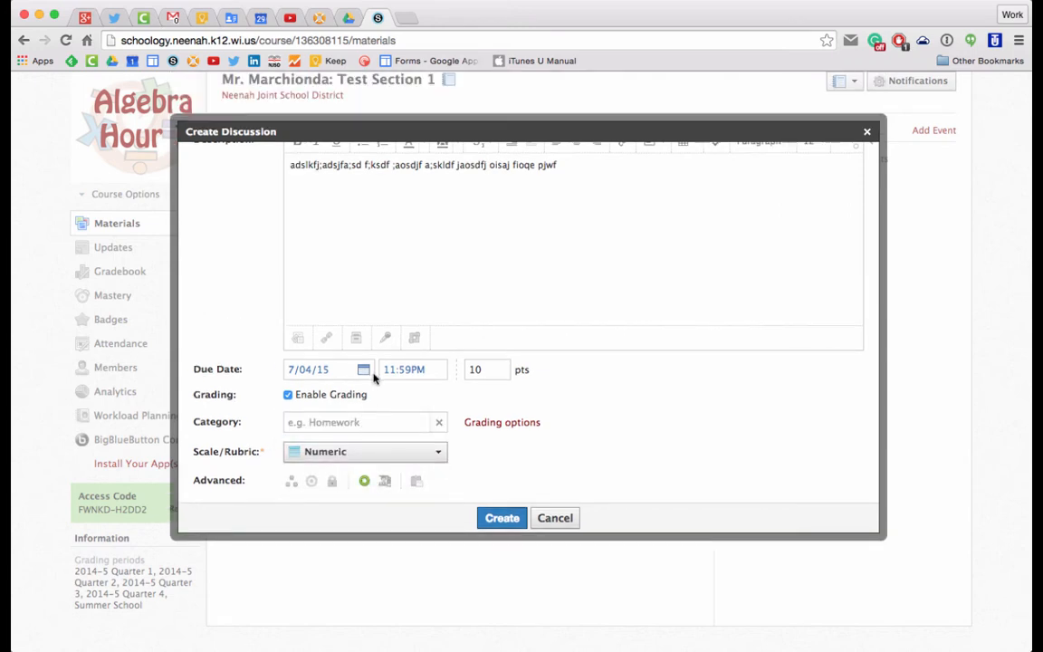
click(366, 420)
text(D)
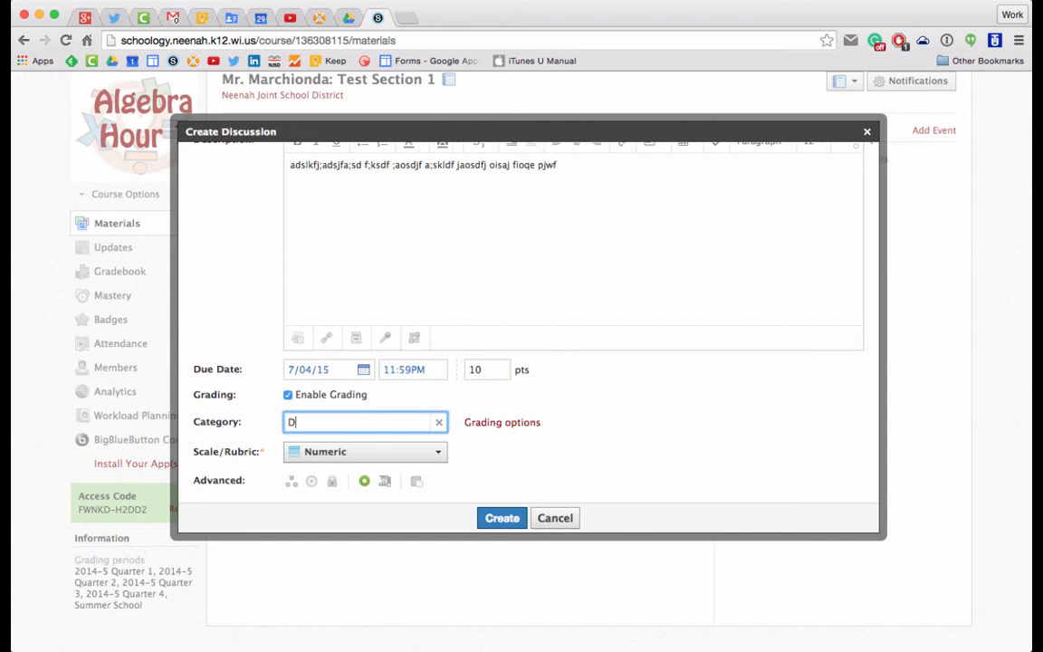
text(iscussio)
key(BackSpace)
key(BackSpace)
text(ions)
key(BackSpace)
key(BackSpace)
key(BackSpace)
key(BackSpace)
key(BackSpace)
key(BackSpace)
key(BackSpace)
key(BackSpace)
key(BackSpace)
key(BackSpace)
key(BackSpace)
text(Class Participation)
click(599, 433)
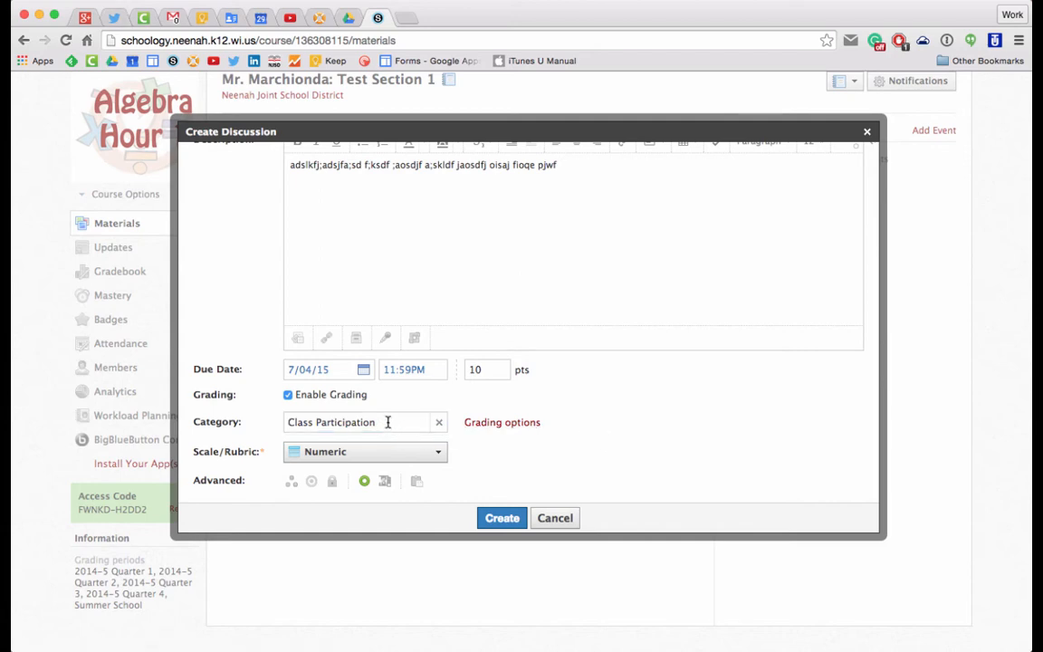
Step: Review the scales and rubrics available for grading the discussion, keeping Numeric selected
click(439, 455)
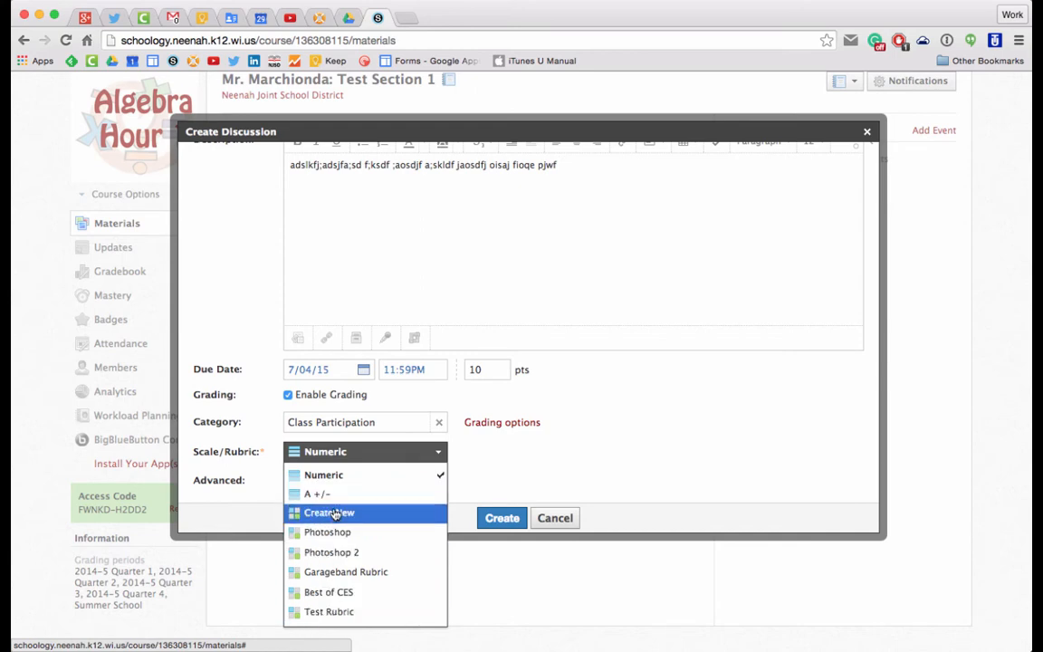
click(544, 476)
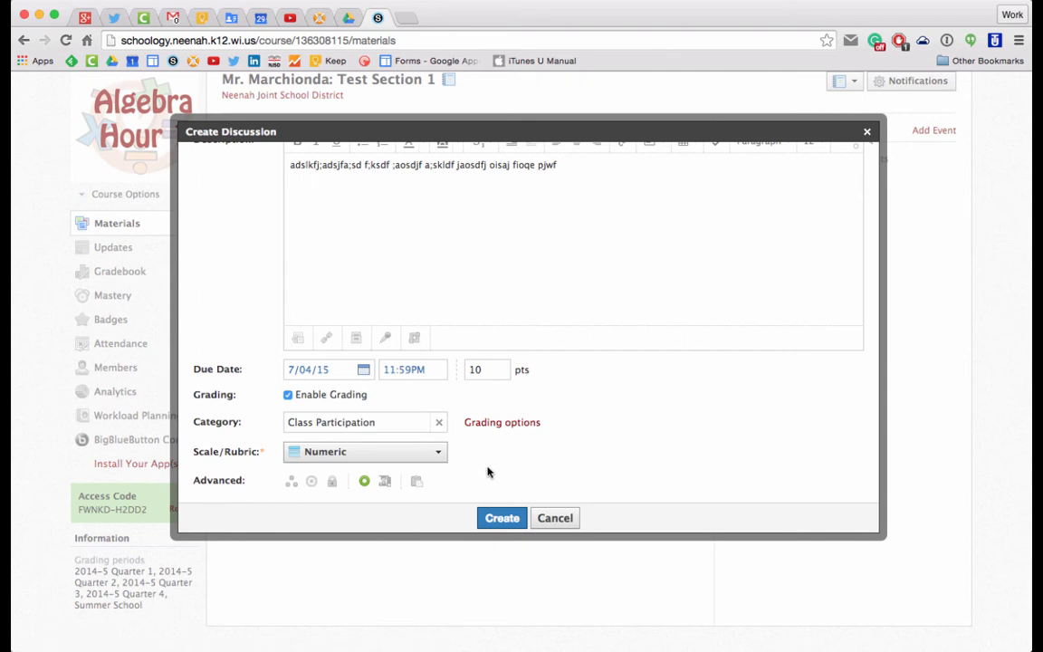
scroll(290, 495, up, 1)
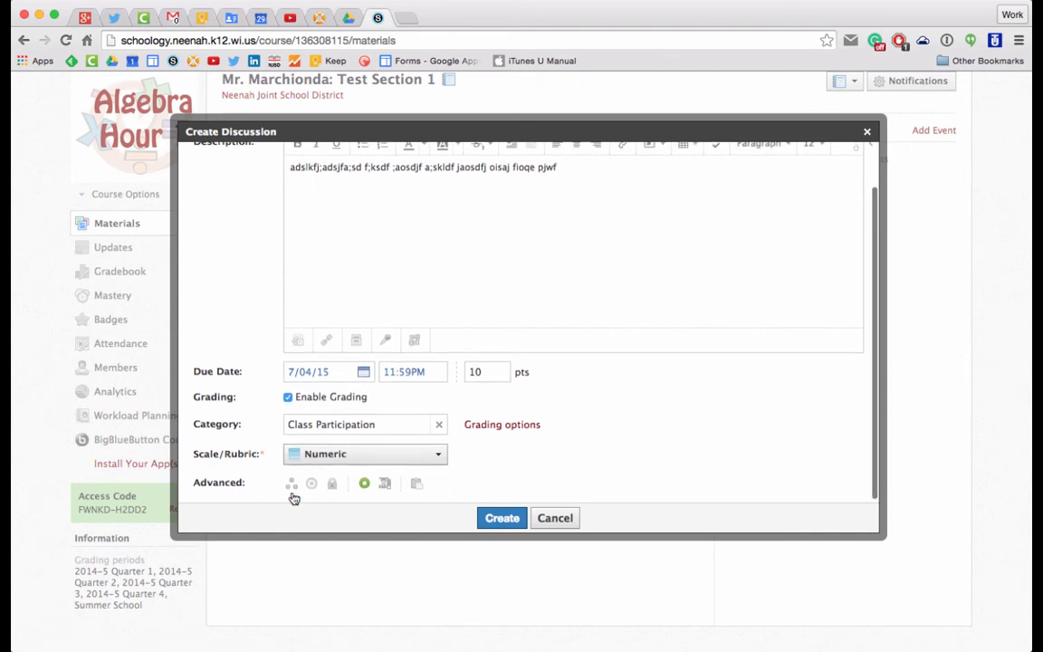
scroll(290, 495, down, 2)
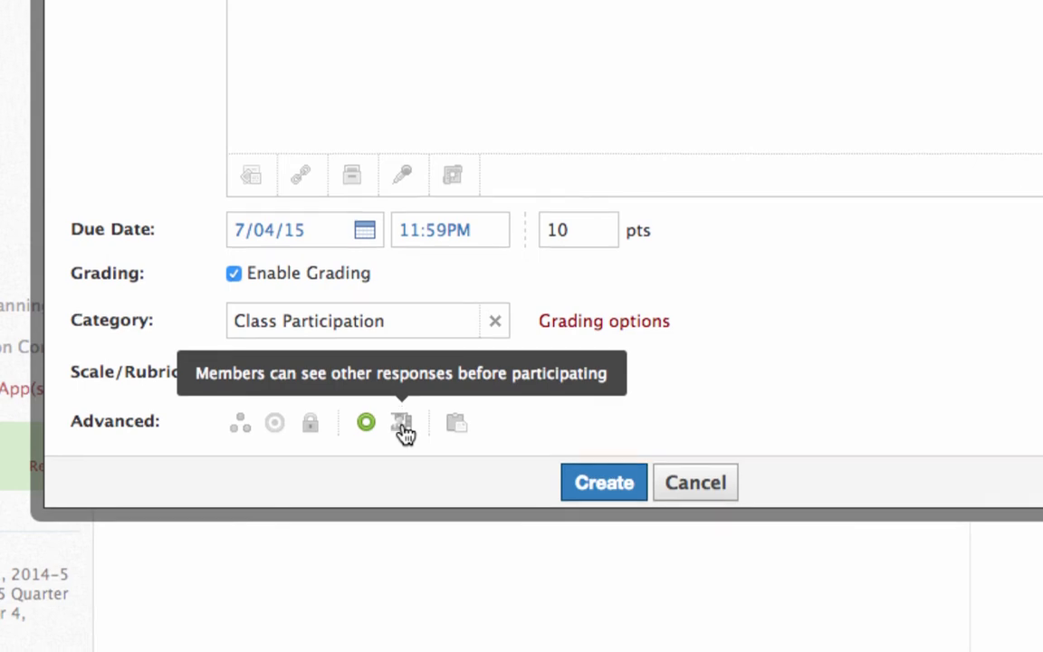
Step: Require members to participate before seeing other responses, and view the courses the discussion can be copied to
click(403, 424)
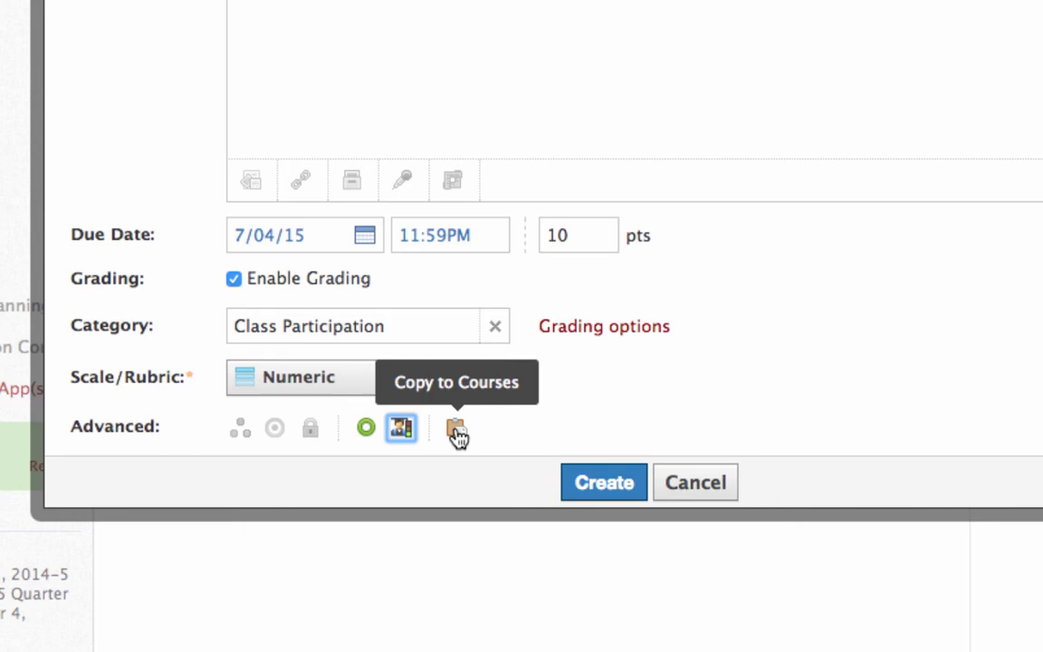
click(456, 432)
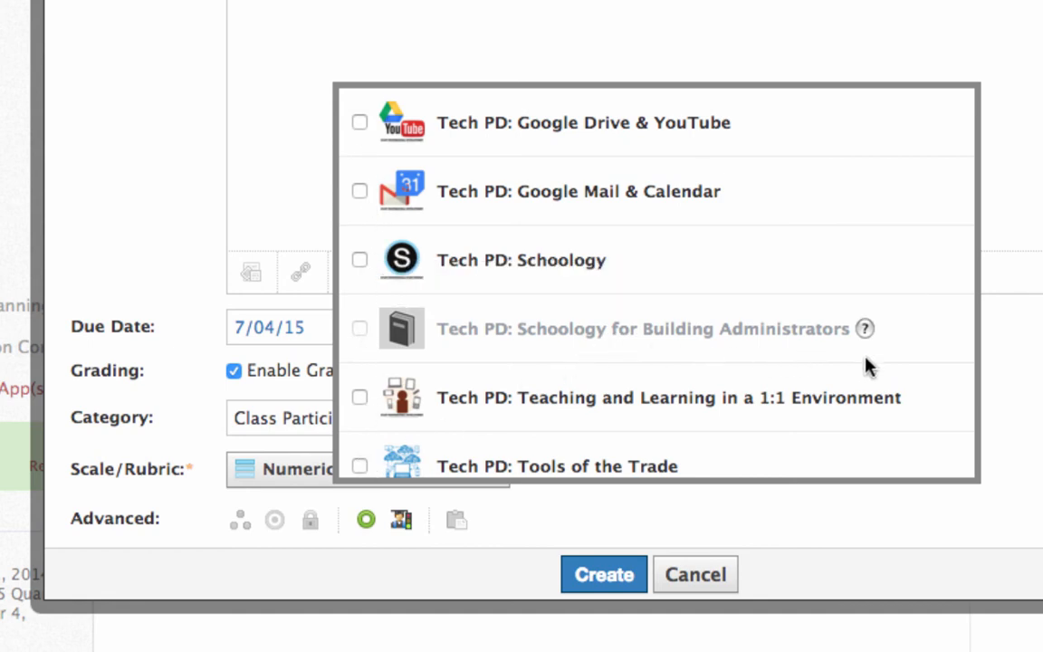
click(1032, 407)
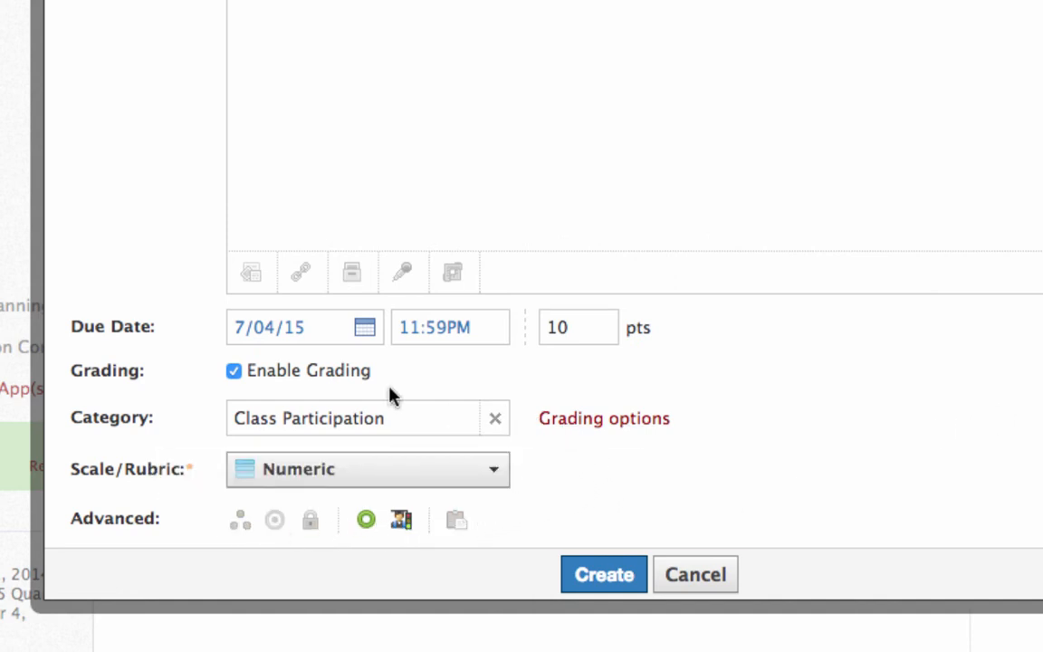
Step: Remove the discussion's grading category, disable grading and create the discussion
click(493, 421)
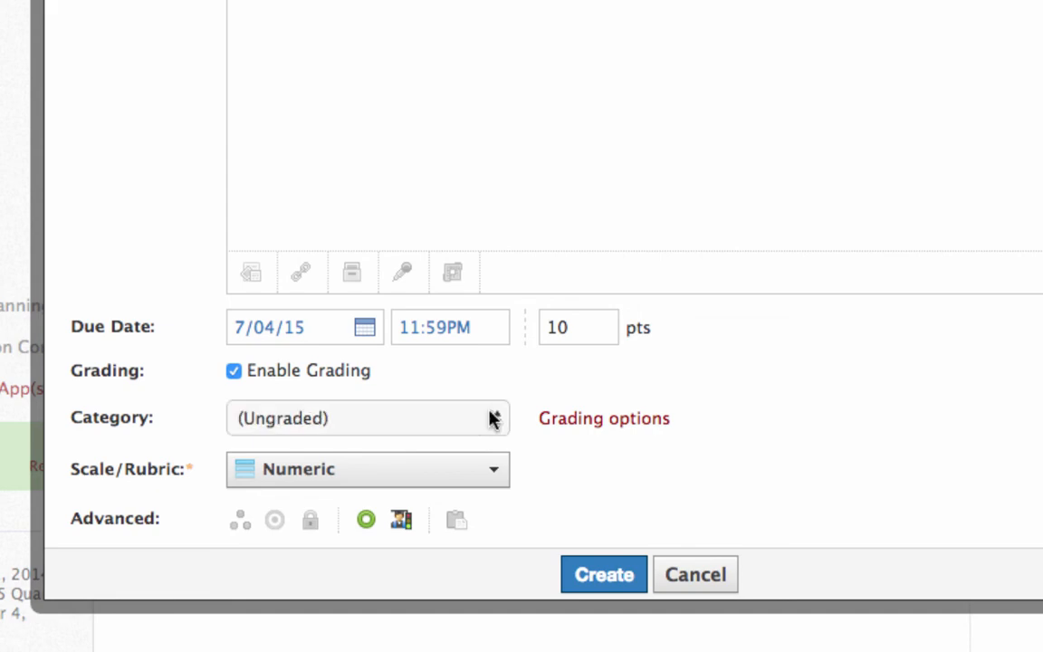
click(234, 371)
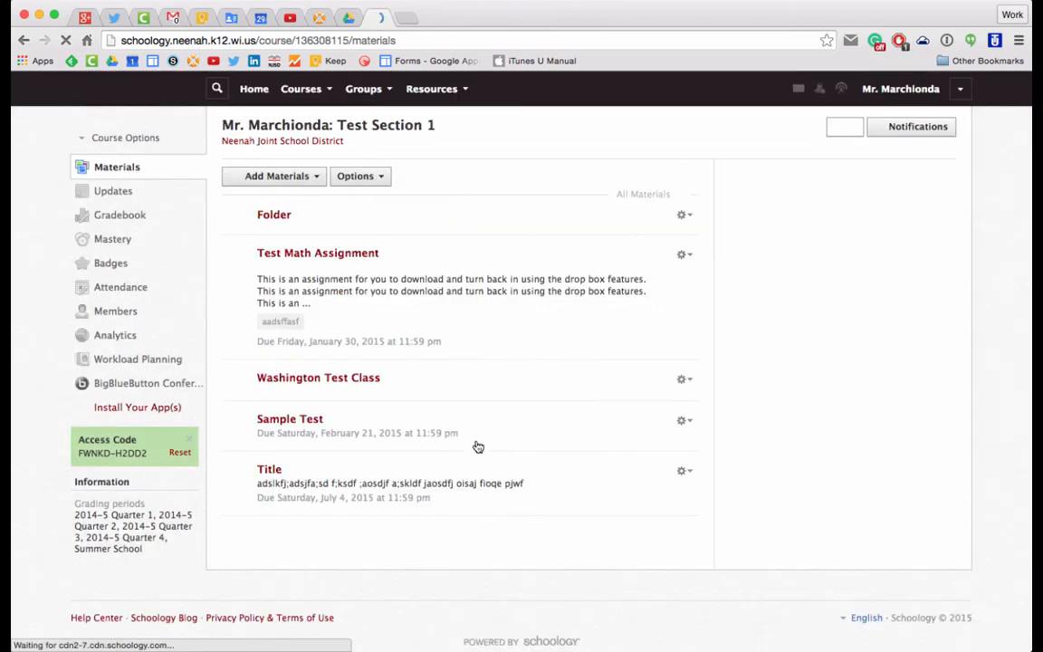
Step: Open the new "Title" discussion and look over its comment area and display options
click(274, 372)
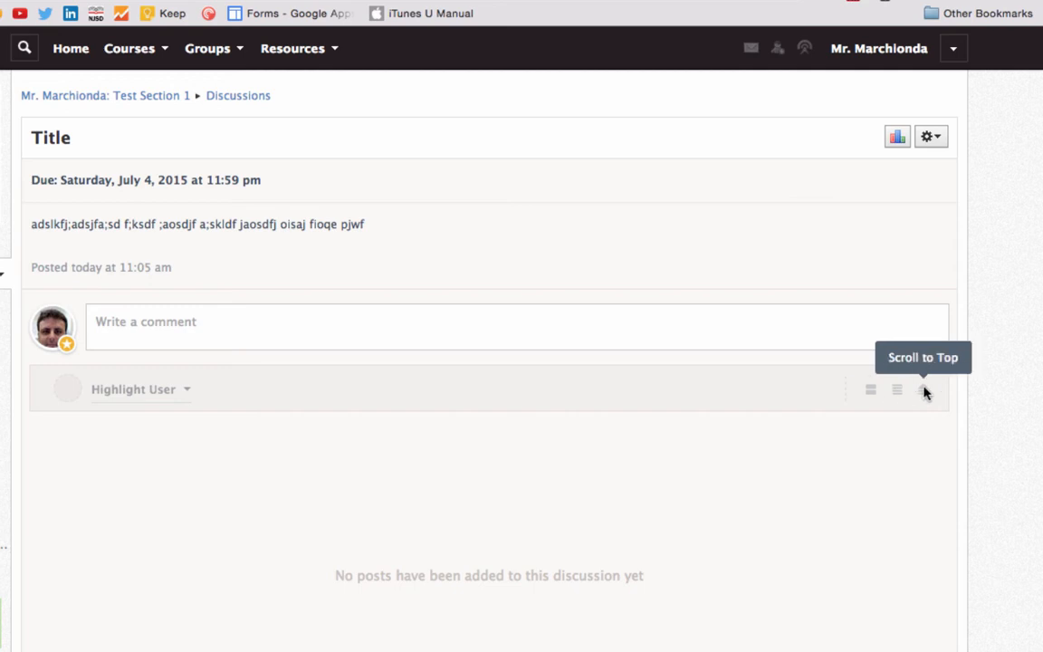
scroll(787, 543, down, 3)
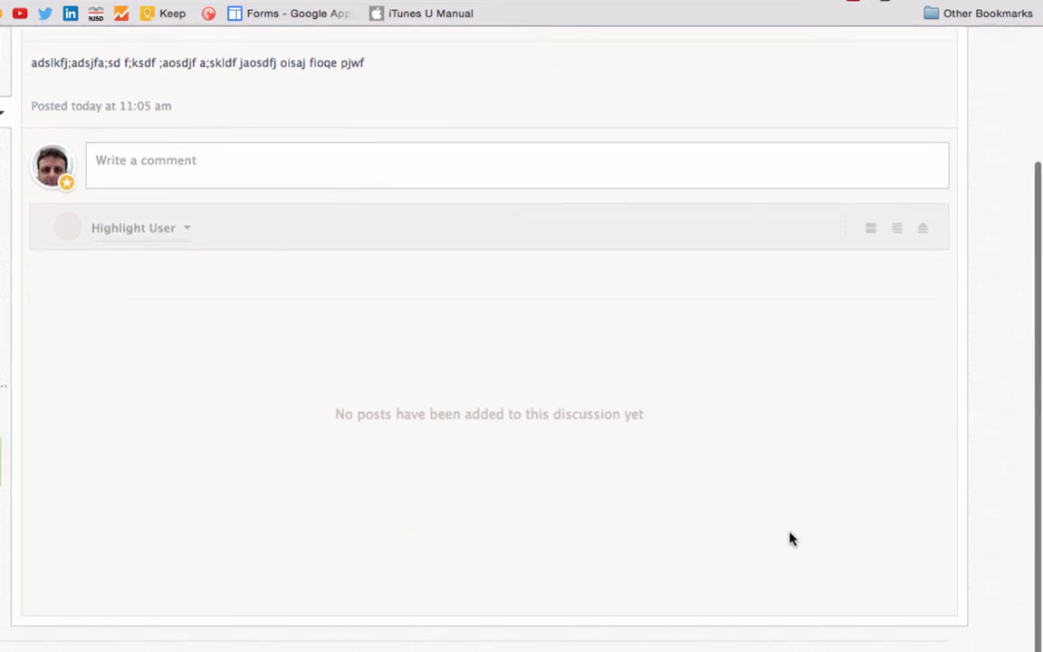
scroll(779, 539, up, 3)
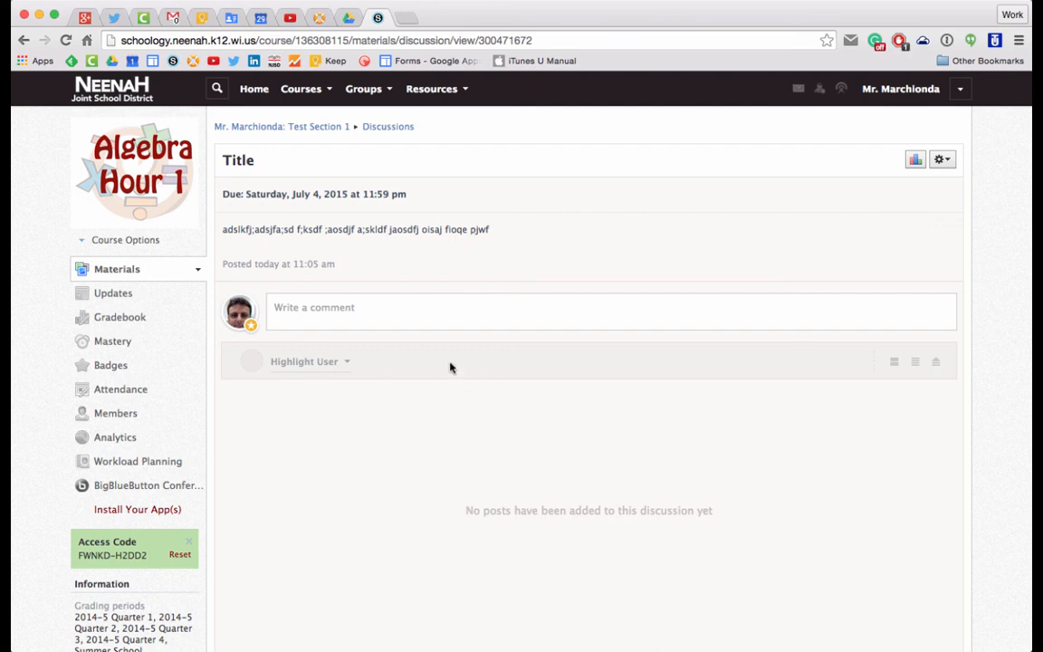
Step: Open the course's post moderation settings and enable moderation
click(145, 242)
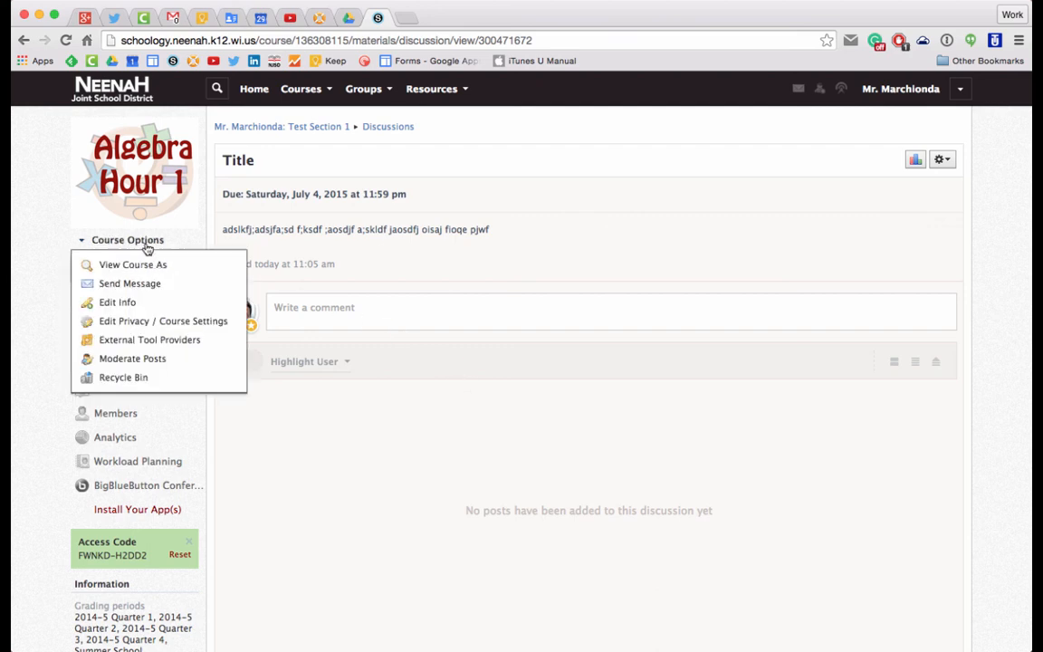
click(145, 360)
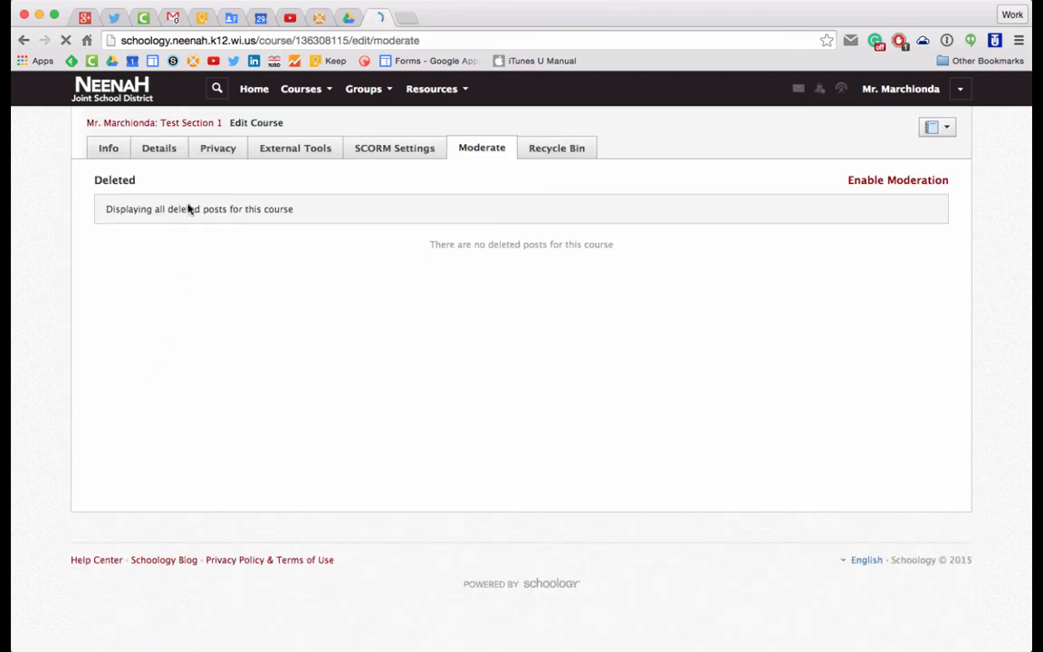
click(894, 186)
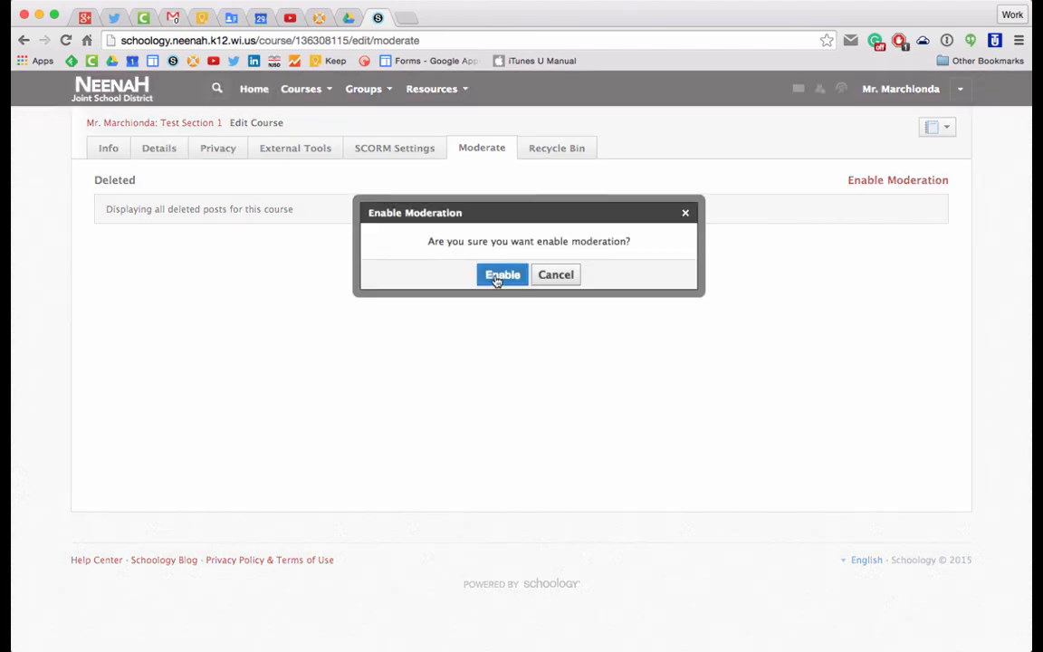
click(501, 276)
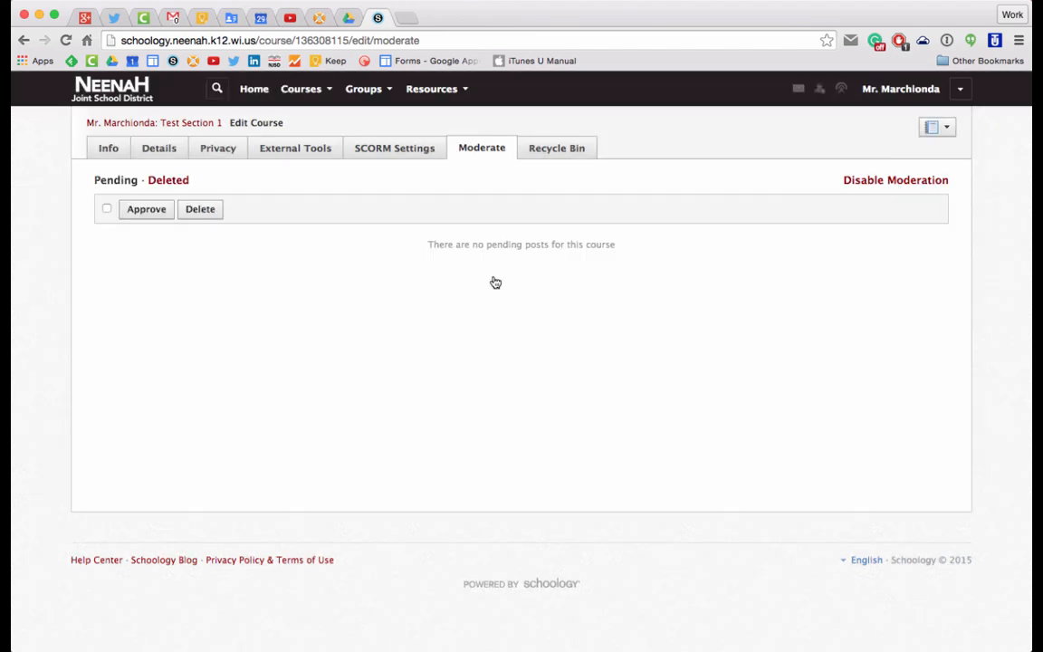